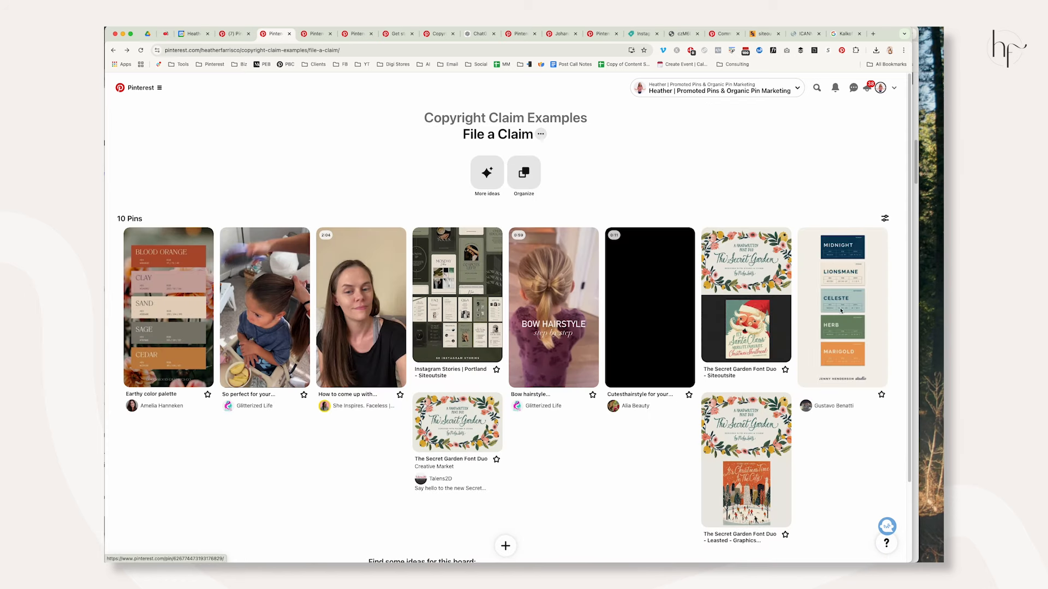
Examine the Earthy color palette pin's details and related pins, and return to the board section
left_click(164, 322)
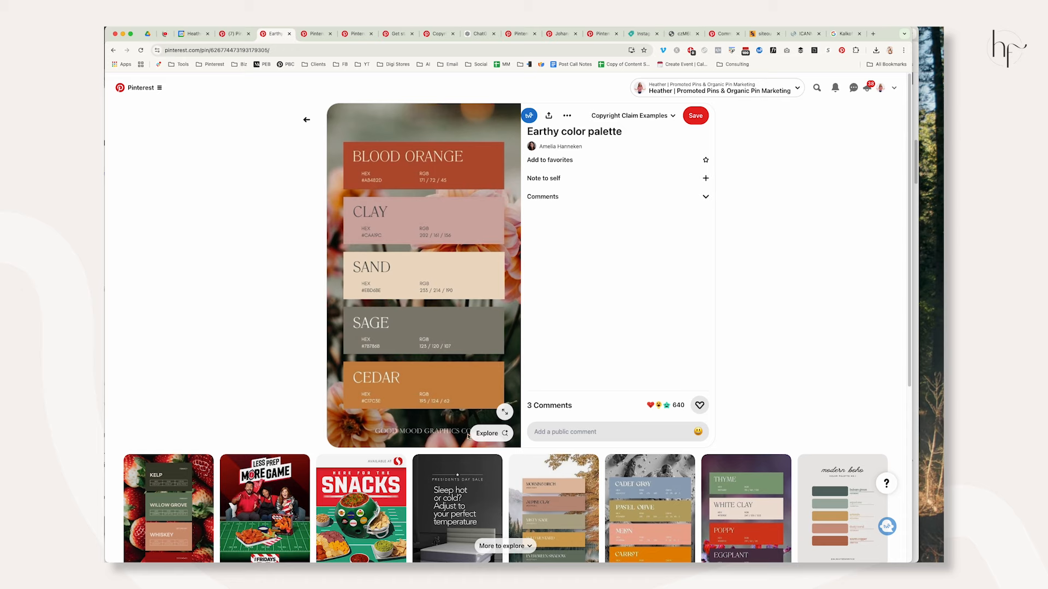
scroll(559, 341, "down", 4)
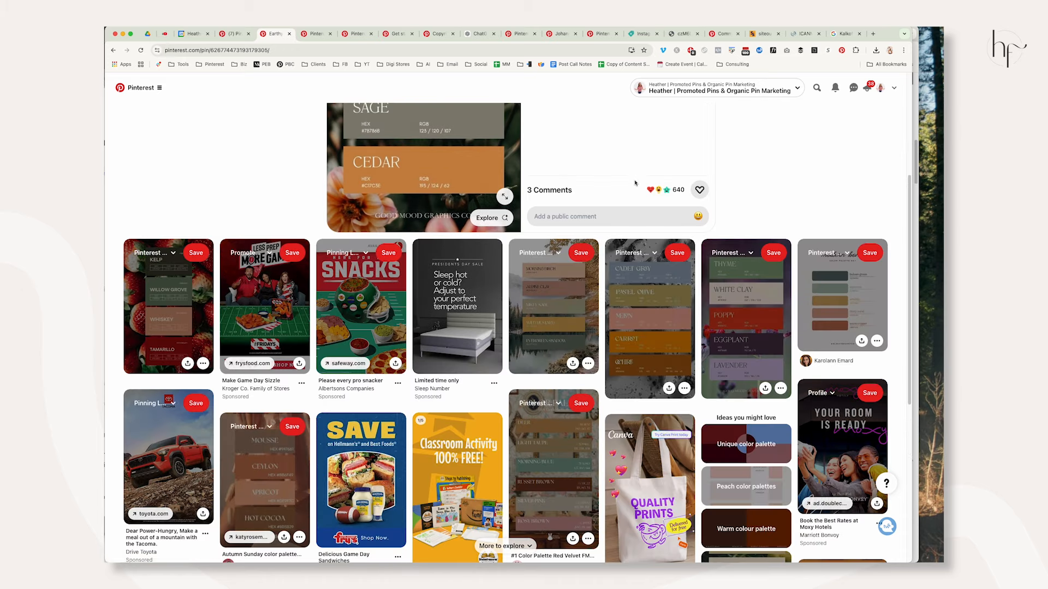
scroll(624, 178, "up", 4)
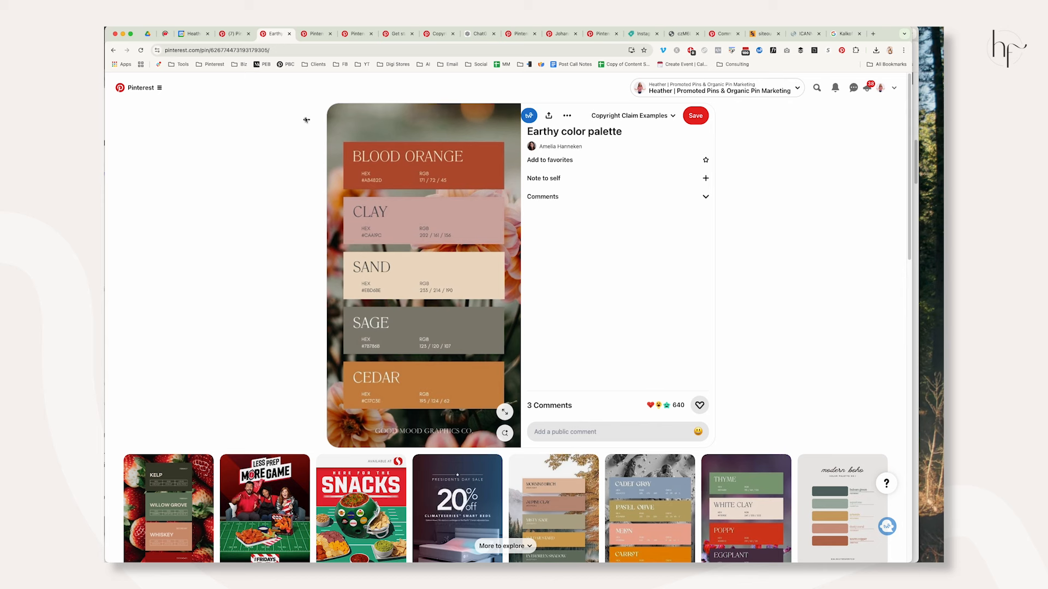
left_click(308, 120)
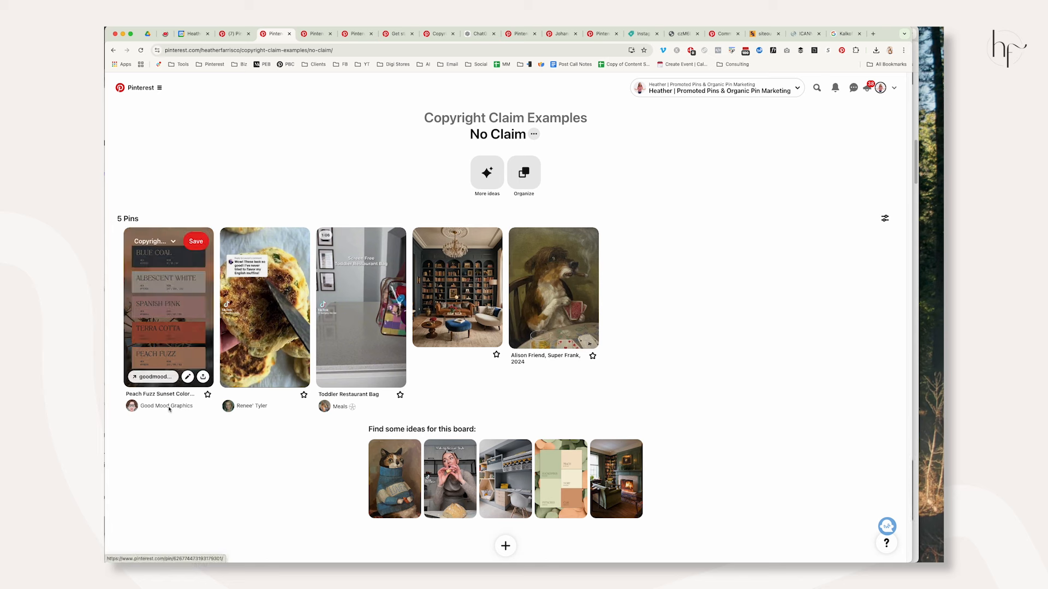
View the Peach Fuzz Sunset Color Palette pin and the English muffin video pin in the No Claim section
left_click(173, 334)
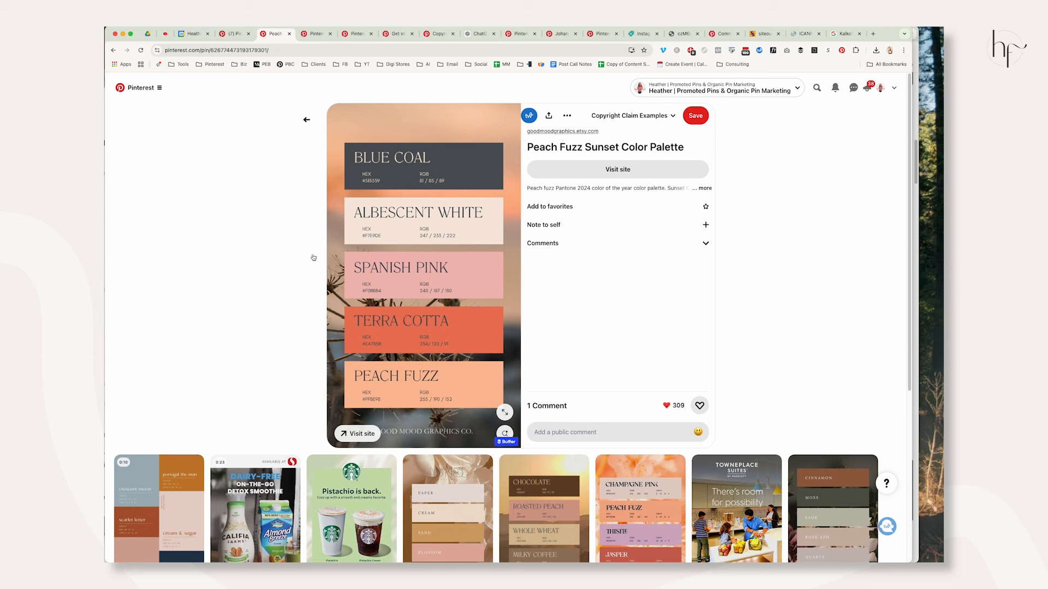
left_click(307, 121)
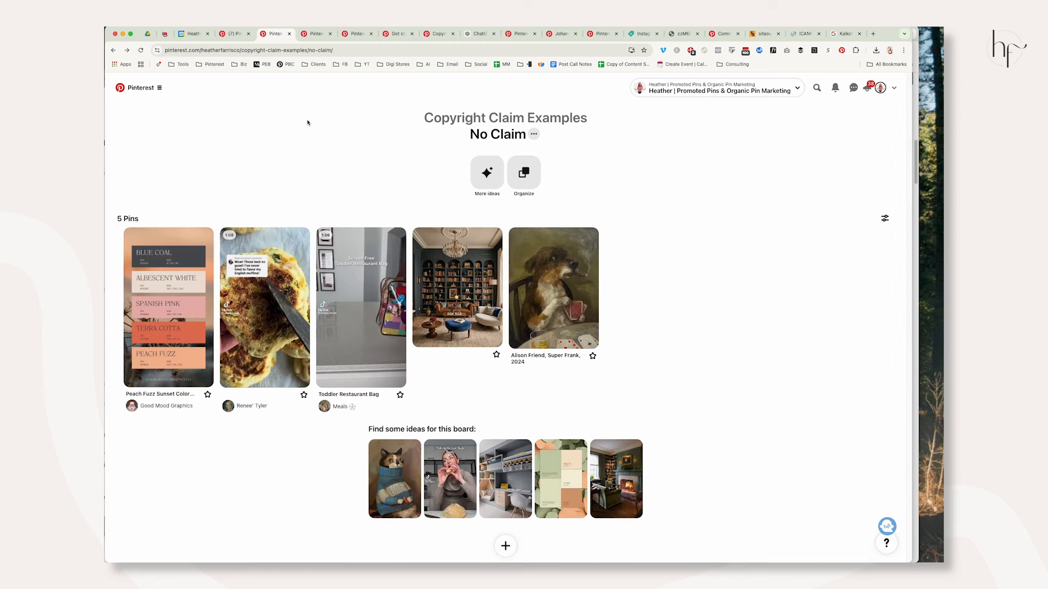
left_click(279, 315)
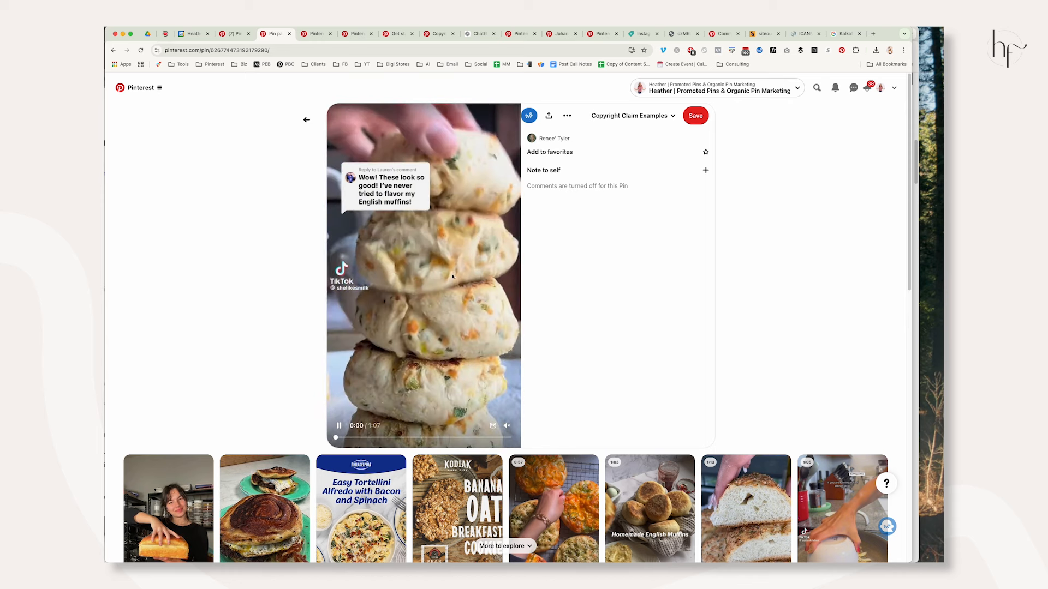
left_click(295, 238)
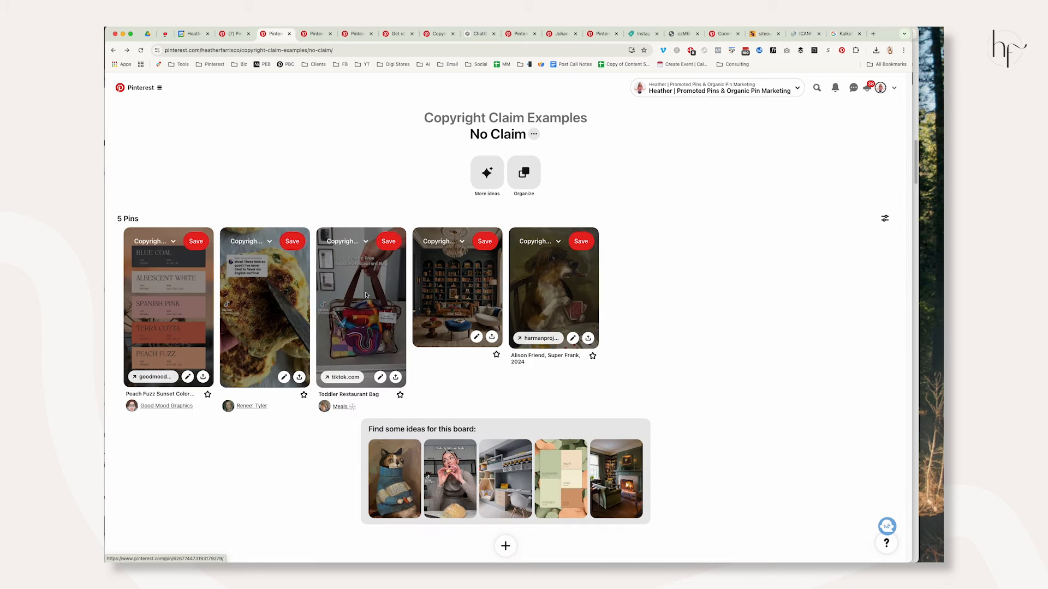
View the Toddler Restaurant Bag pin and the dark library room pin in the No Claim section
left_click(362, 336)
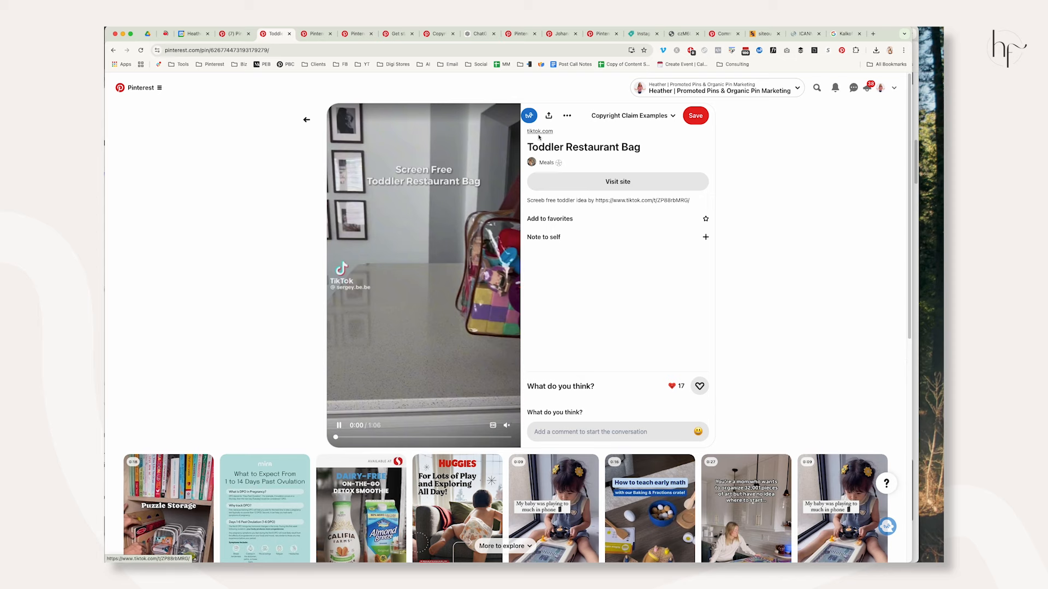
left_click(306, 120)
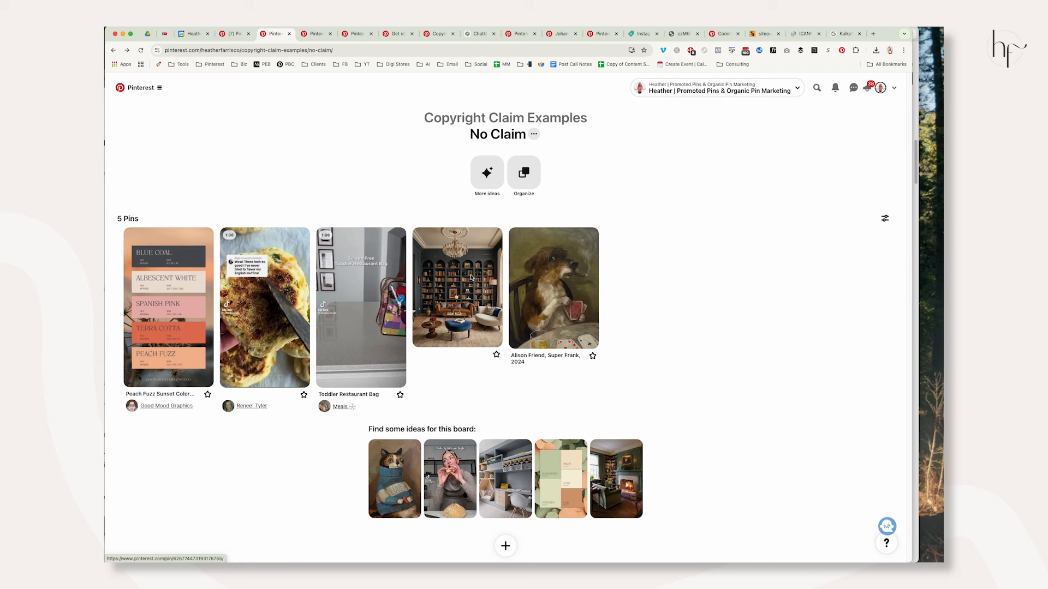
left_click(464, 296)
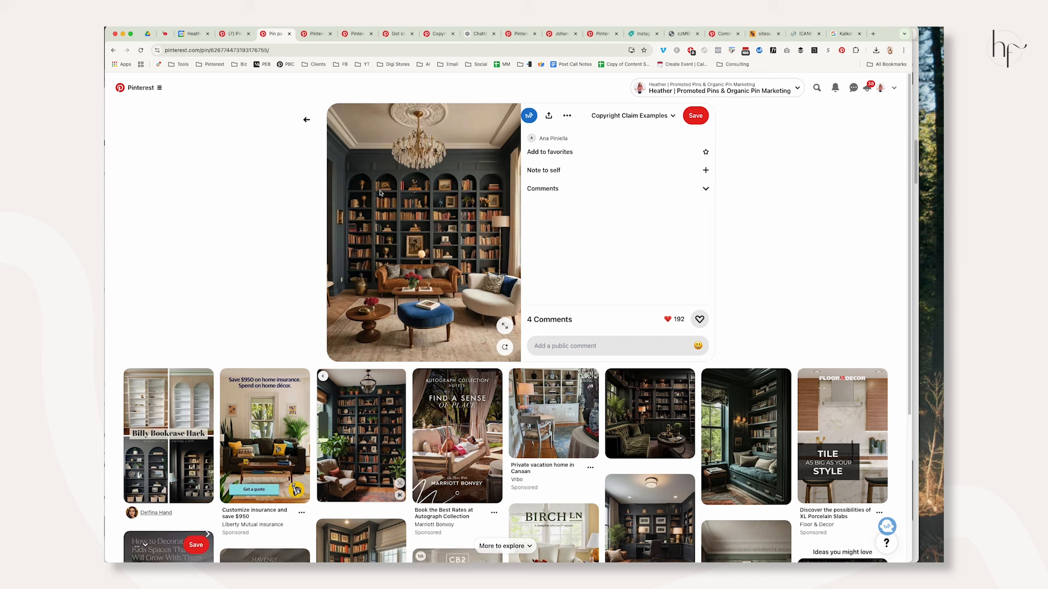
left_click(305, 120)
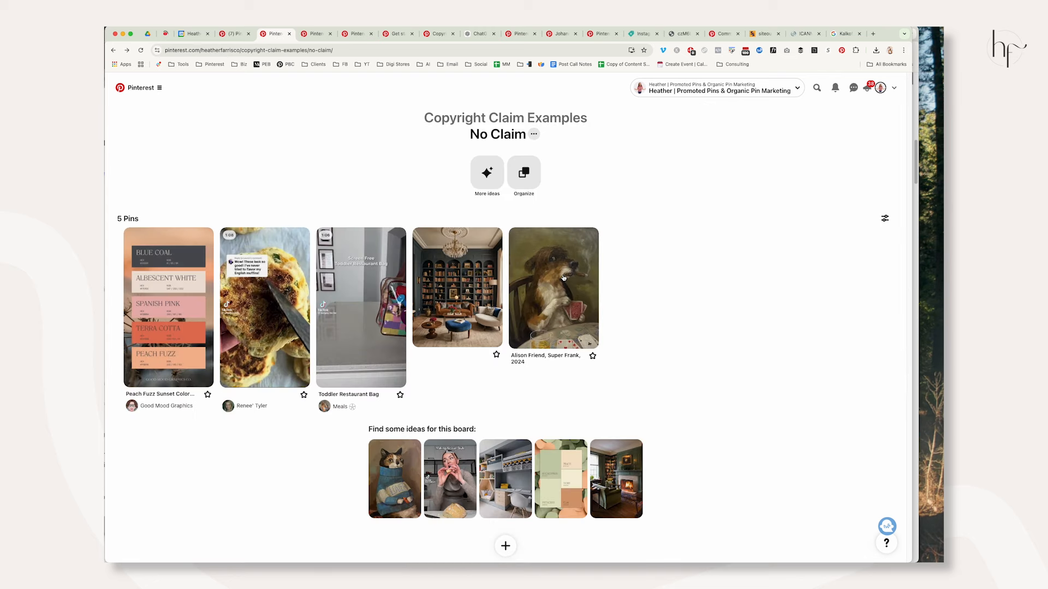
Open the Super Frank dog painting pin and check its description and source website link
left_click(563, 277)
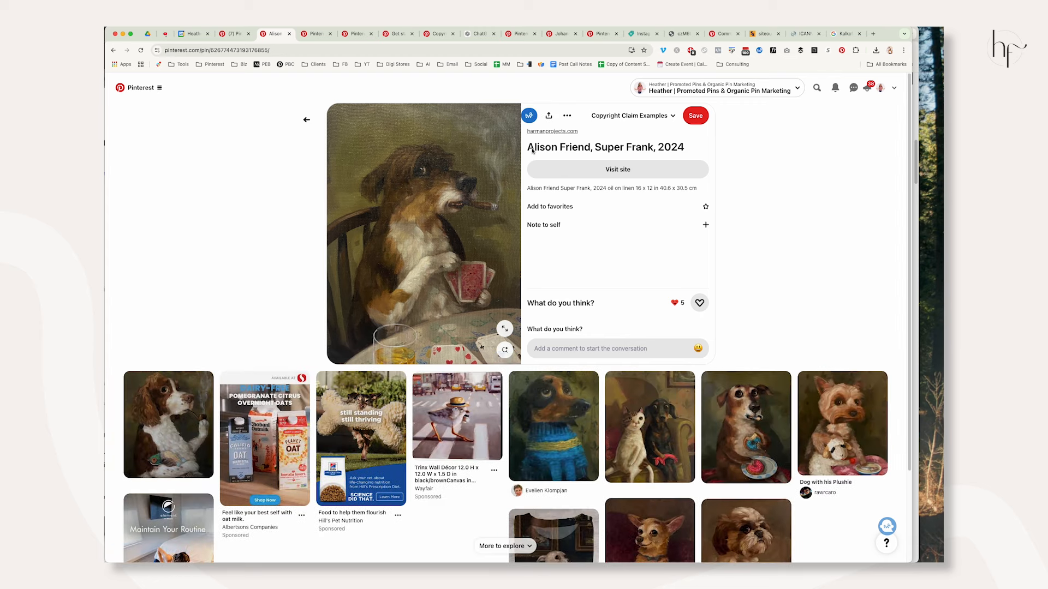
left_click_drag(533, 187, 570, 188)
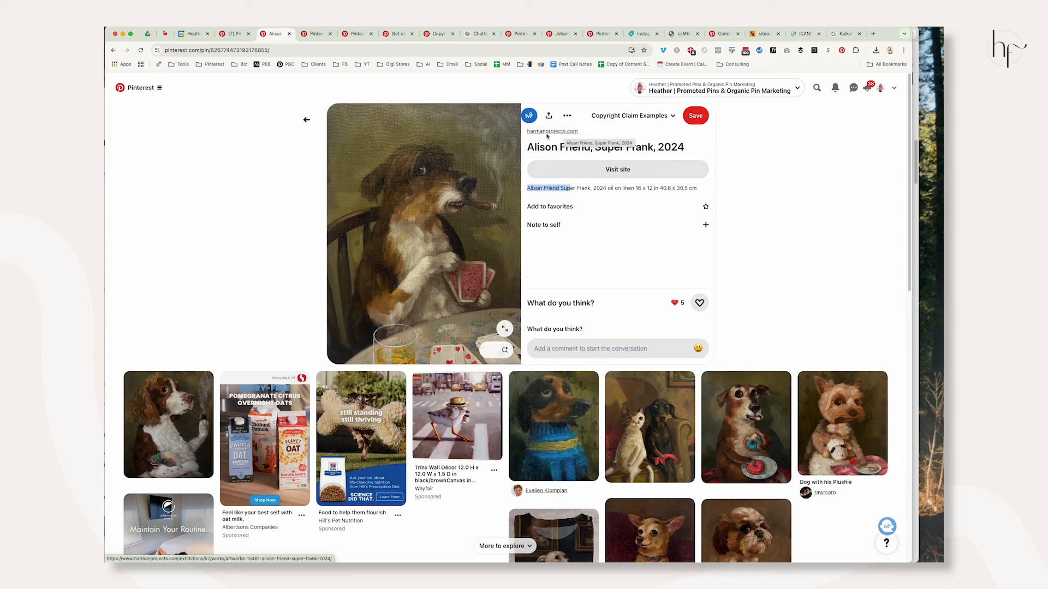
left_click(562, 136)
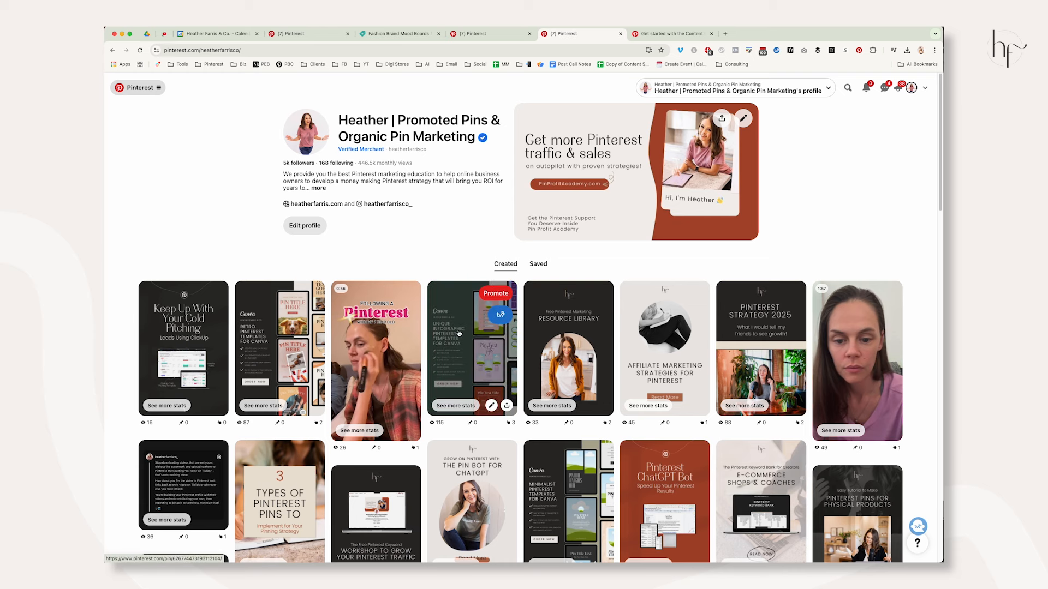
Check the available options of the Unique Infographic Pinterest Templates for Canva pin and return to the profile
left_click(458, 335)
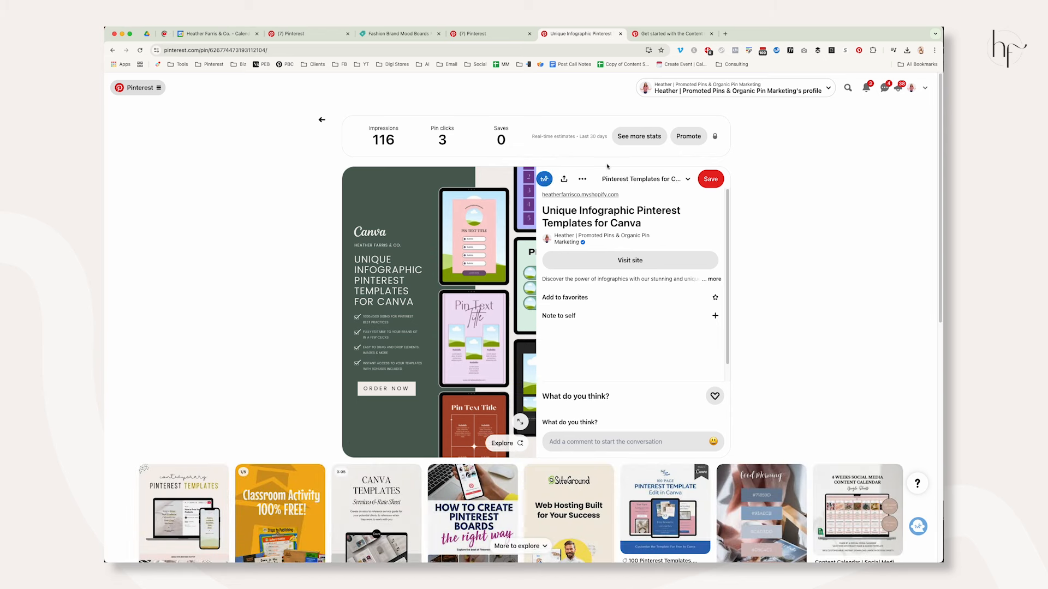
left_click(583, 179)
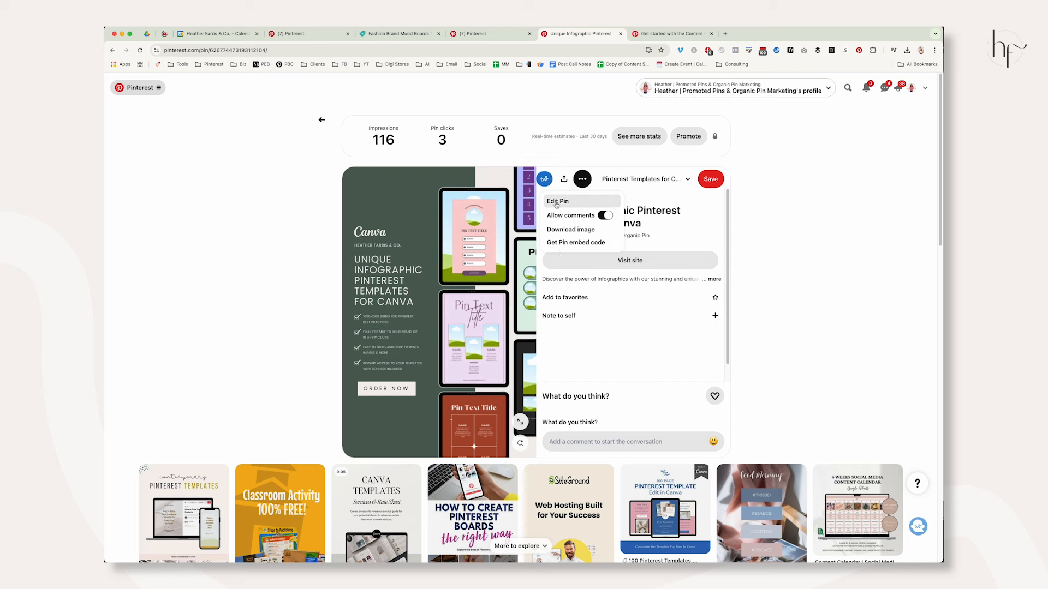
left_click(788, 201)
left_click(321, 119)
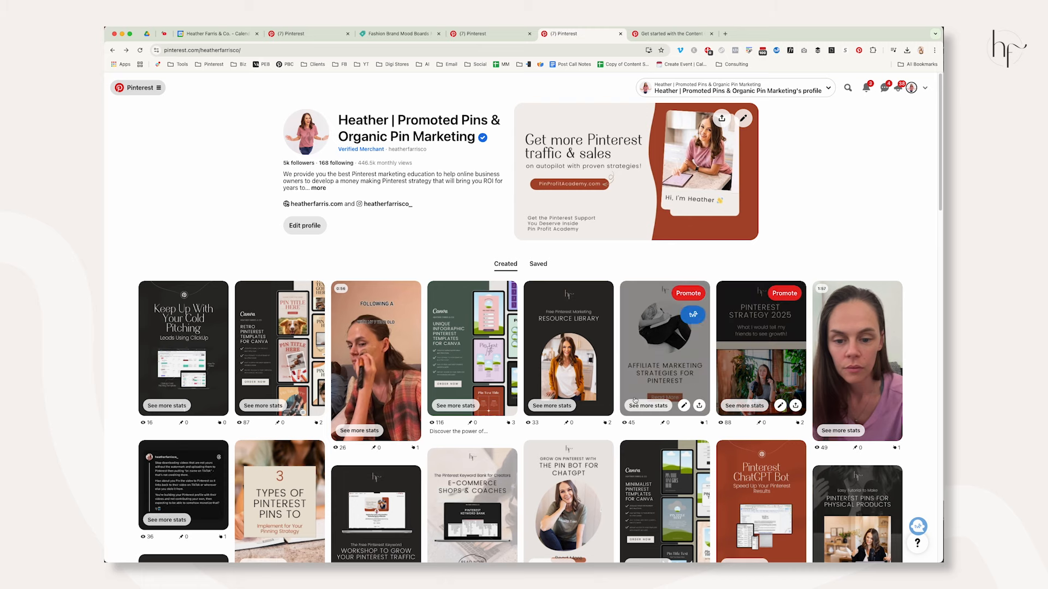
Check the available options of the Pinterest Strategy 2025 pin and return to the profile
left_click(755, 362)
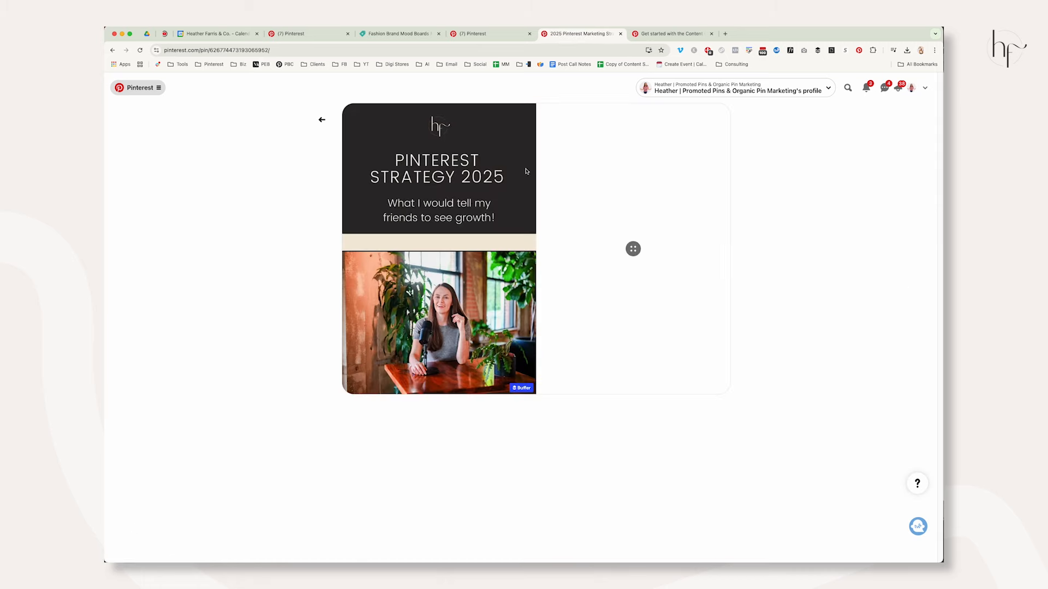
left_click(582, 179)
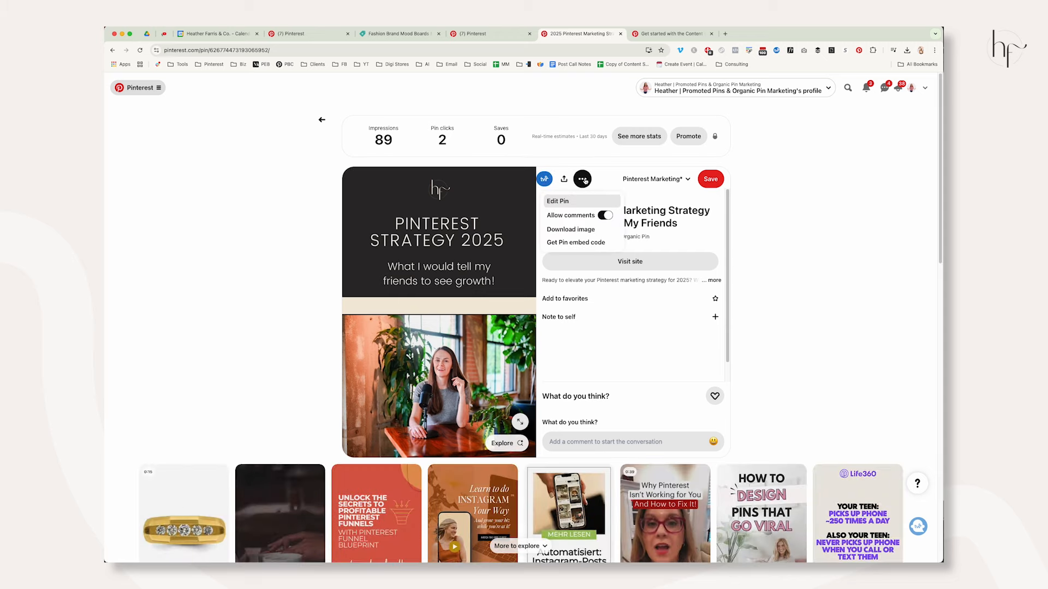
left_click(344, 128)
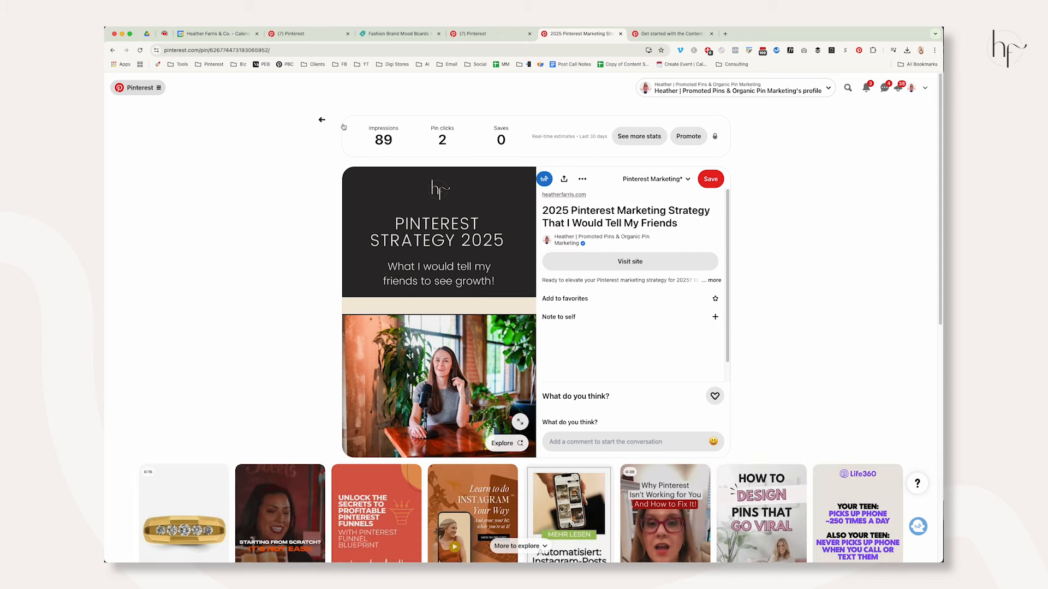
left_click(321, 119)
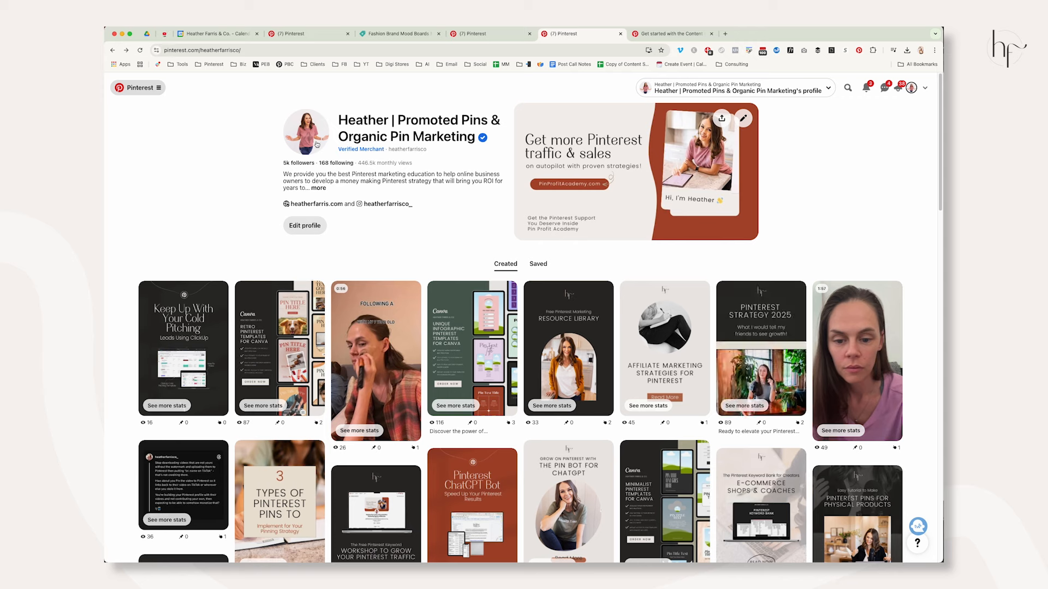
Open the File a Claim section of the saved Copyright Claim Examples board
left_click(137, 89)
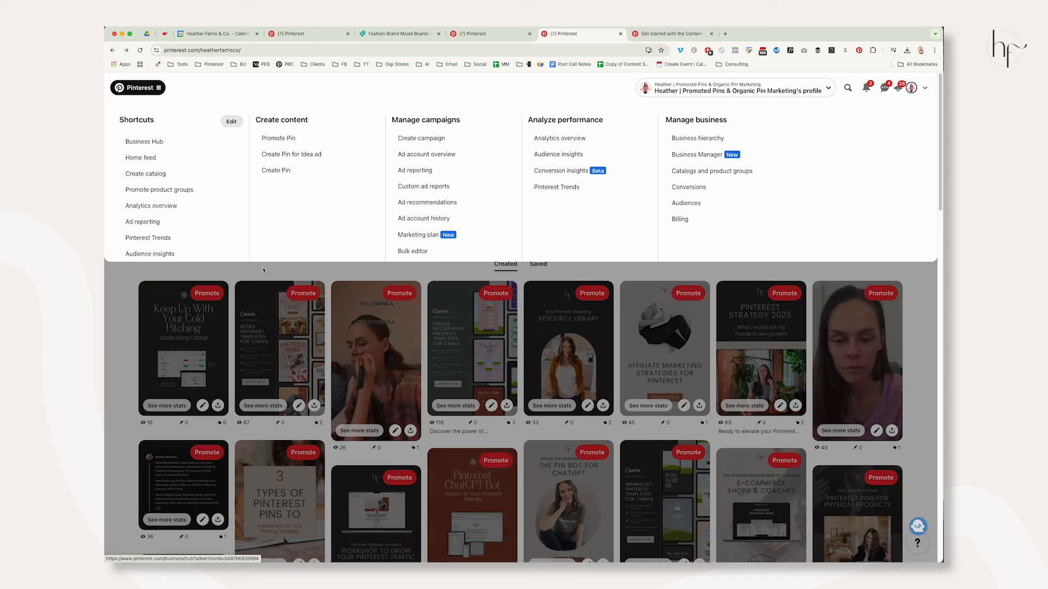
left_click(522, 298)
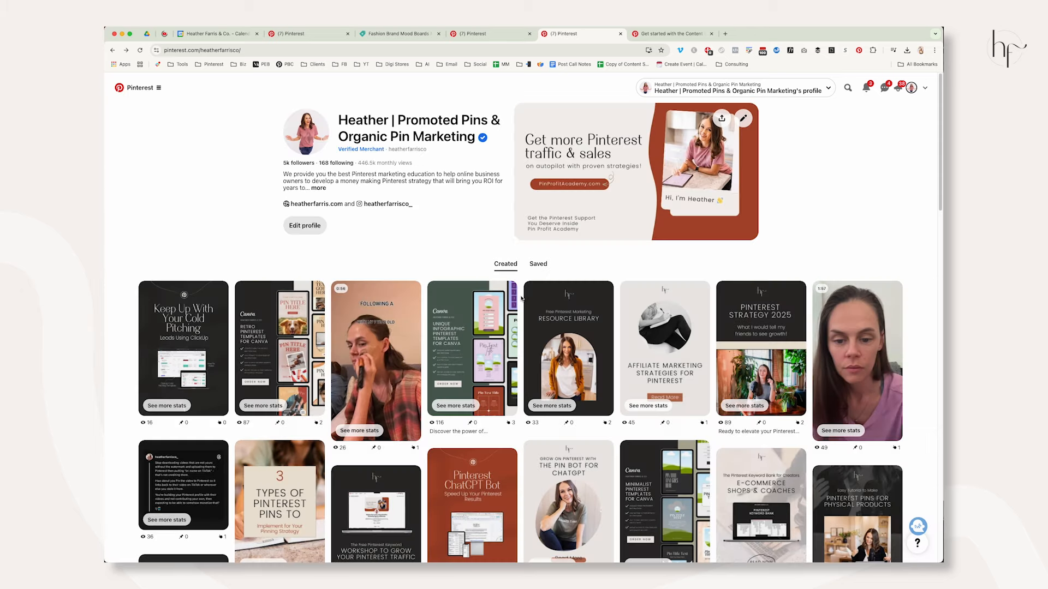
left_click(537, 264)
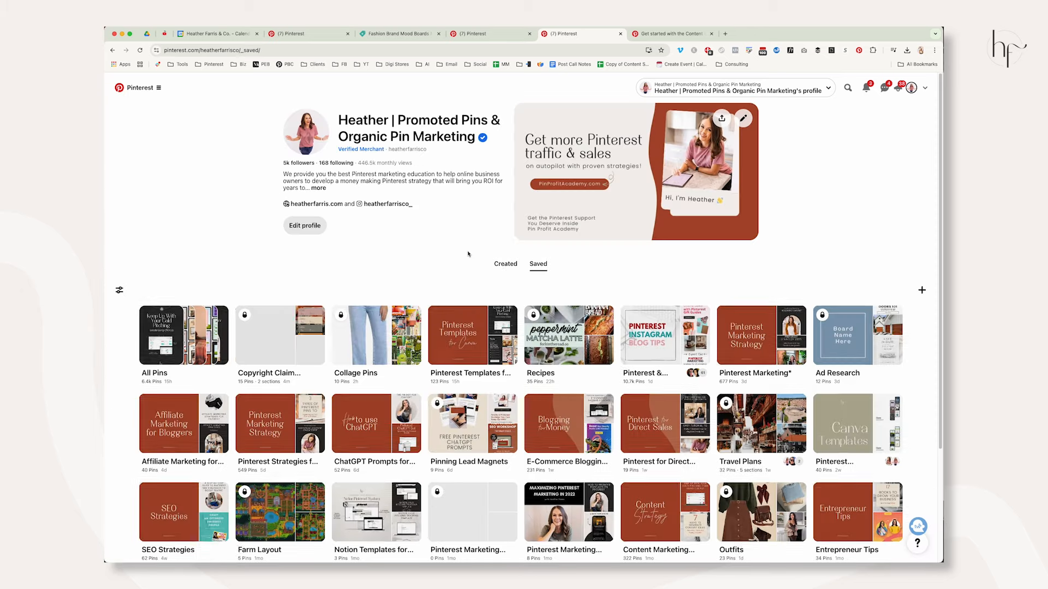
scroll(467, 254, "down", 1)
left_click(295, 279)
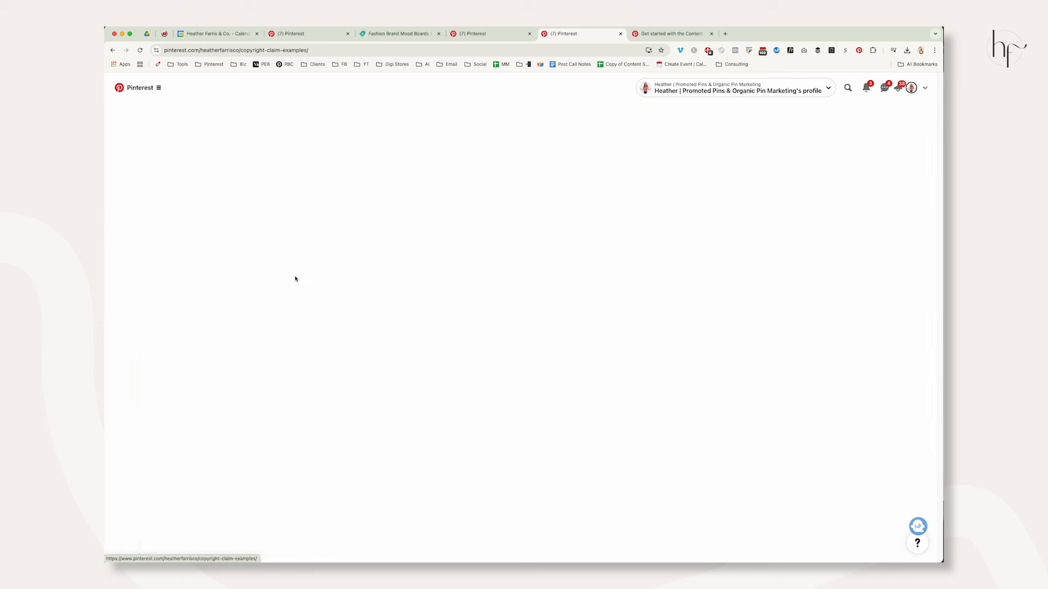
left_click(348, 281)
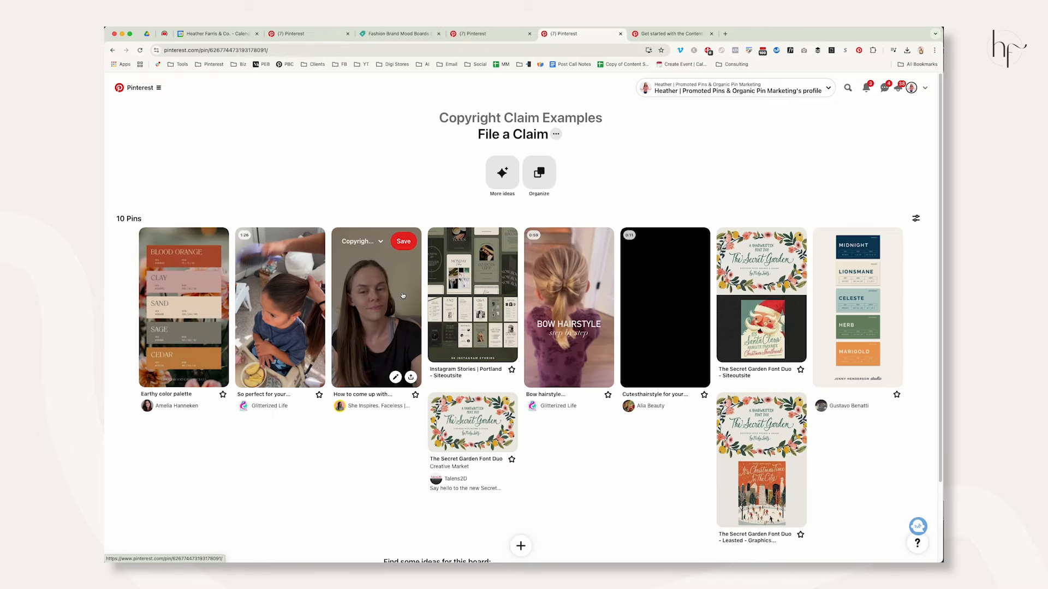
Open the pin "How to come up with content ideas when you are not feeling creative!" and check the credit in its description
left_click(377, 305)
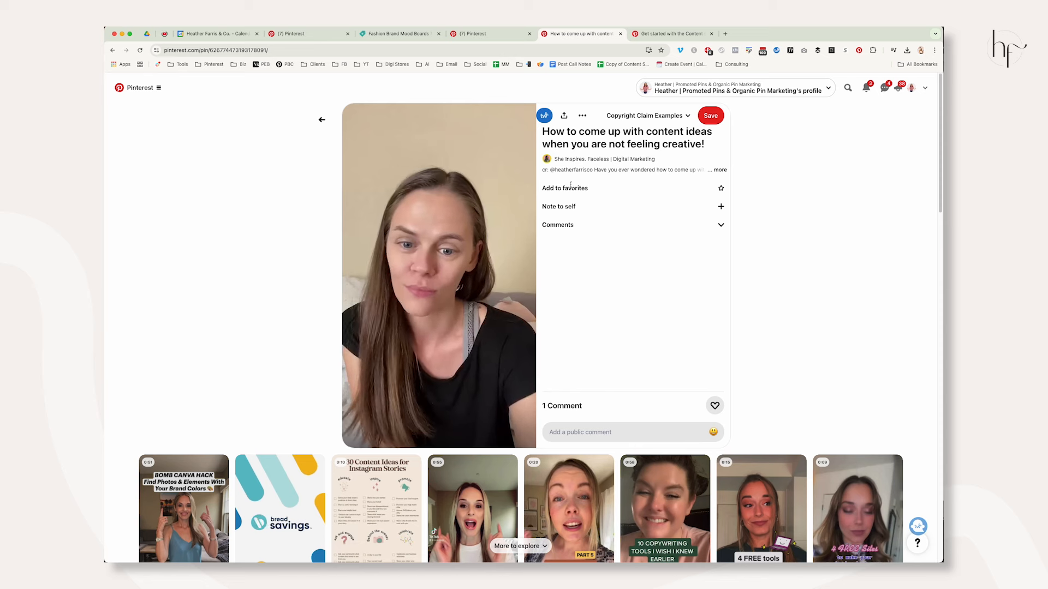
left_click_drag(593, 170, 542, 169)
left_click(610, 270)
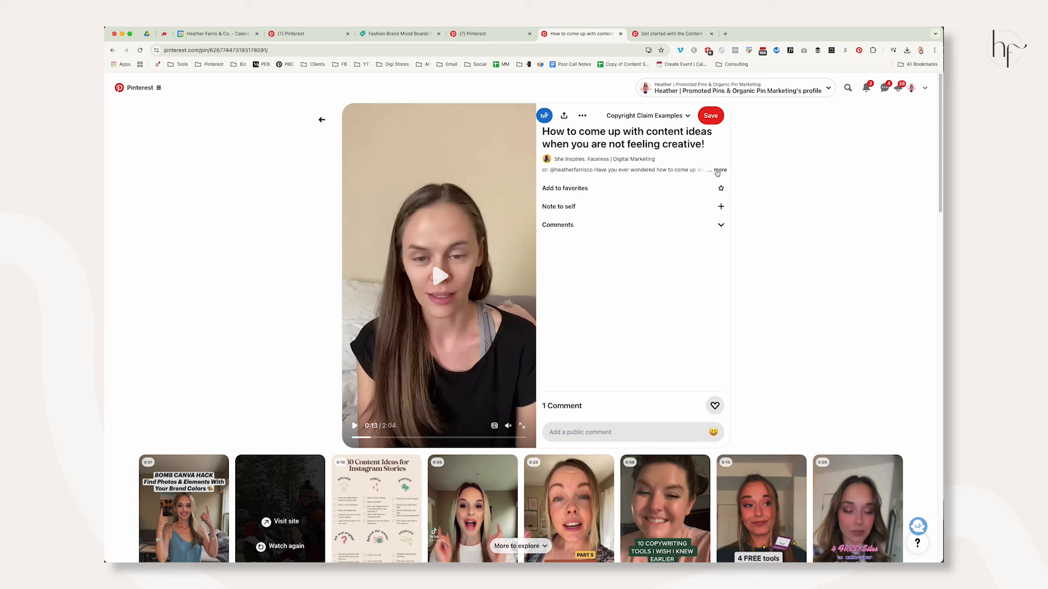
Report the pin as an infringement of My intellectual property and proceed to the copyright notification form
left_click(578, 119)
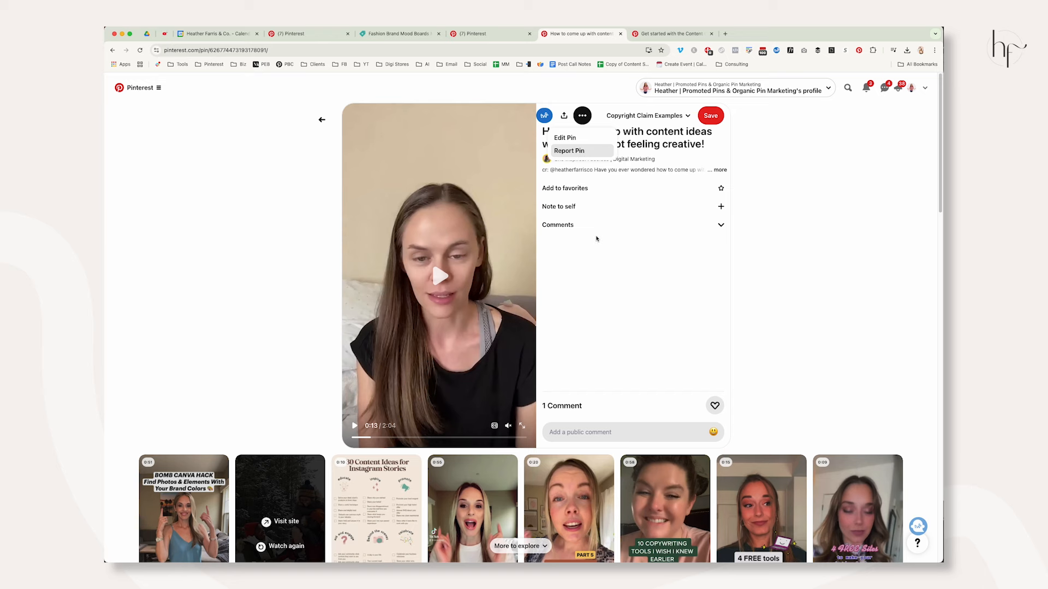
key("Return")
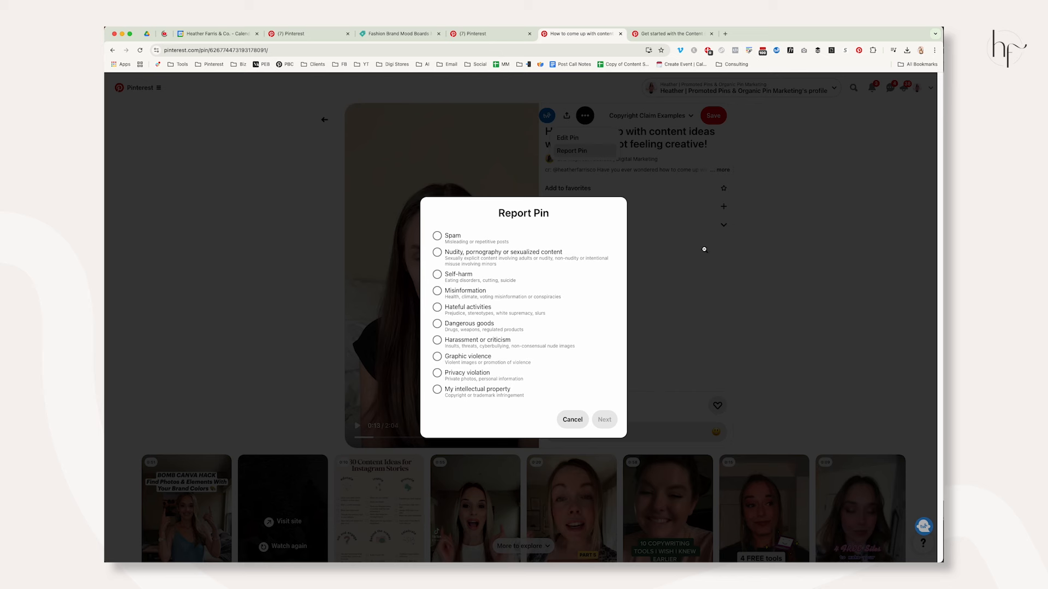
left_click(492, 390)
left_click(610, 421)
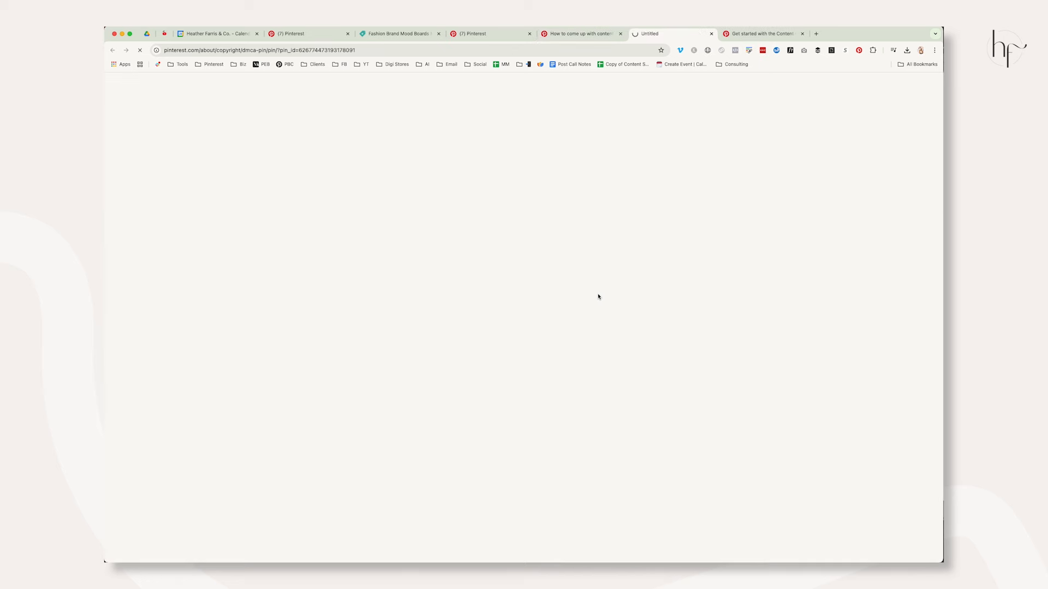
left_click(595, 299)
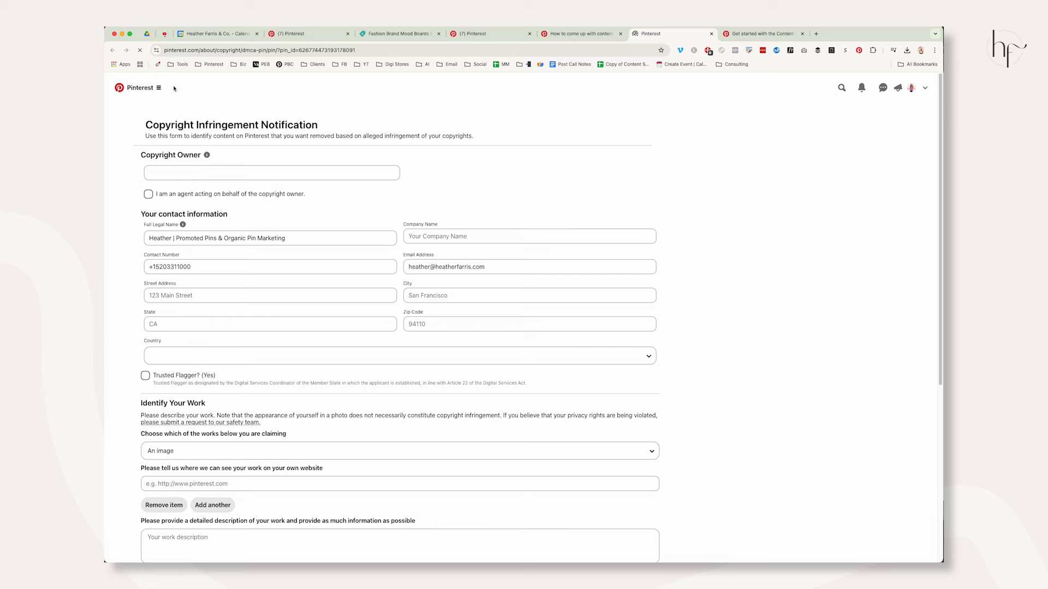
Examine the contact, work identification, removal and signature sections of the Copyright Infringement Notification form
scroll(523, 275, "down", 5)
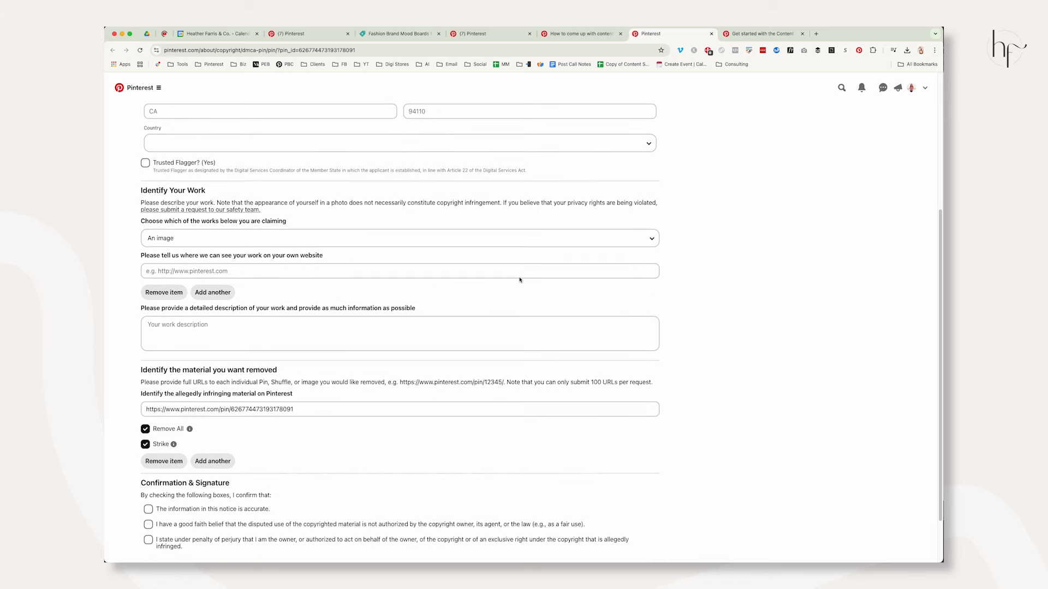
scroll(520, 280, "down", 2)
scroll(380, 306, "up", 6)
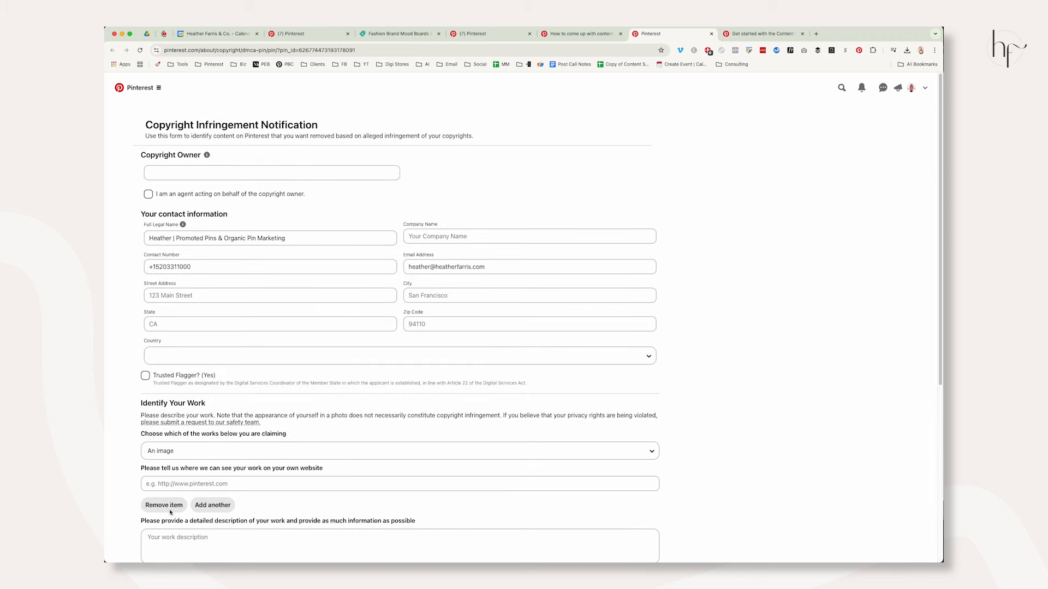